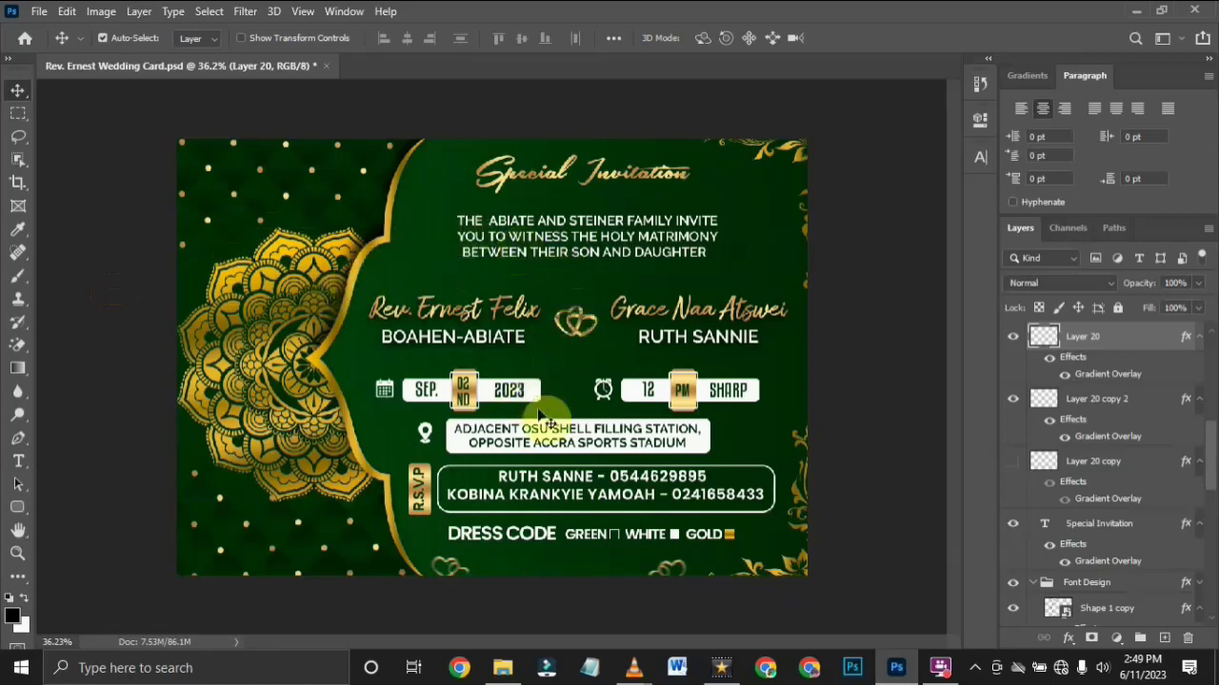
Select the abstract-blue-geometric-shapes-background layer by clicking the card's background image
click(233, 210)
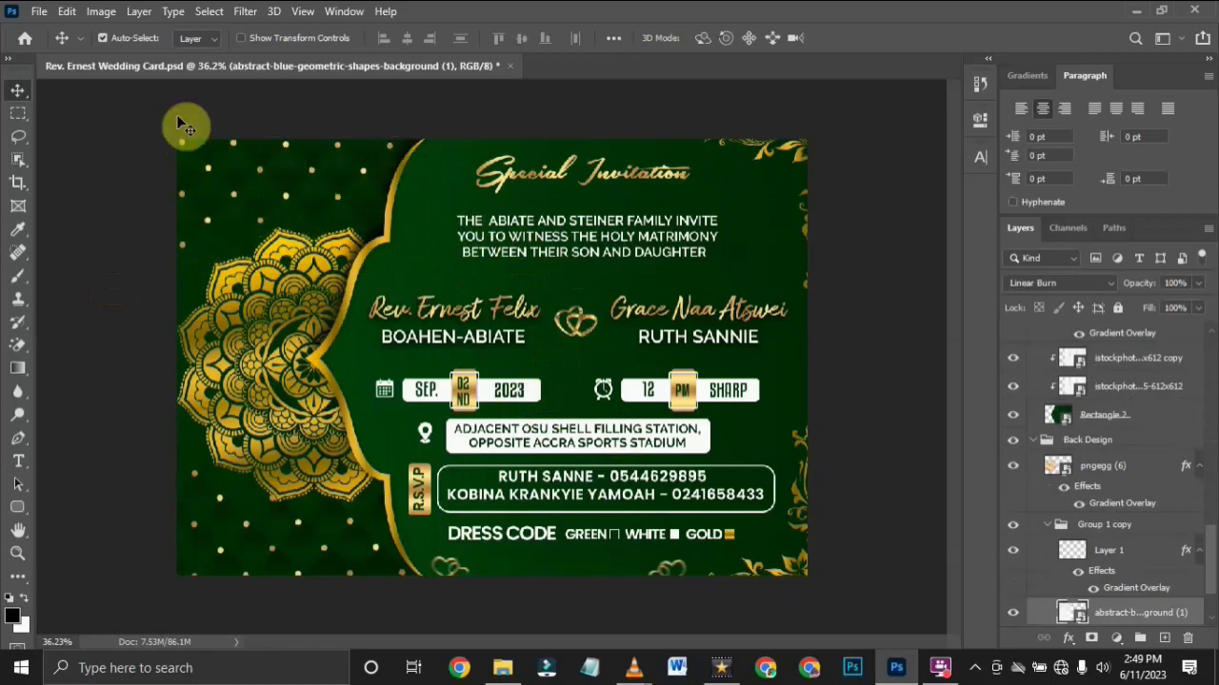
scroll(1098, 452, down, 3)
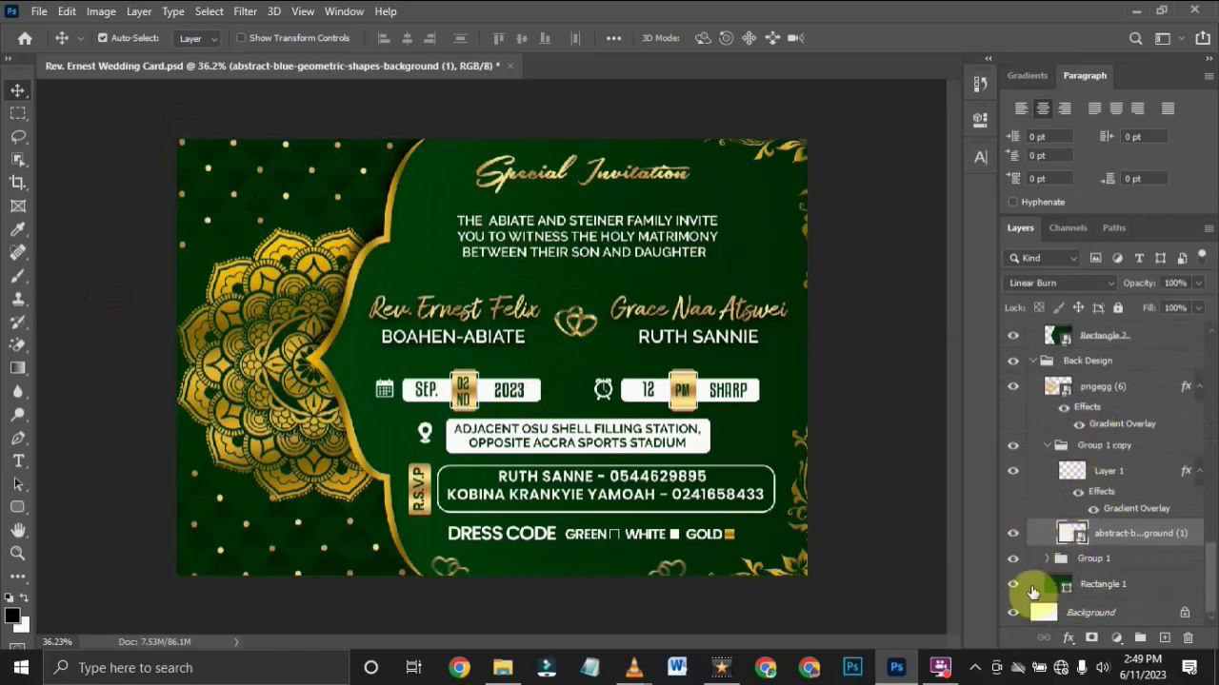
click(1012, 584)
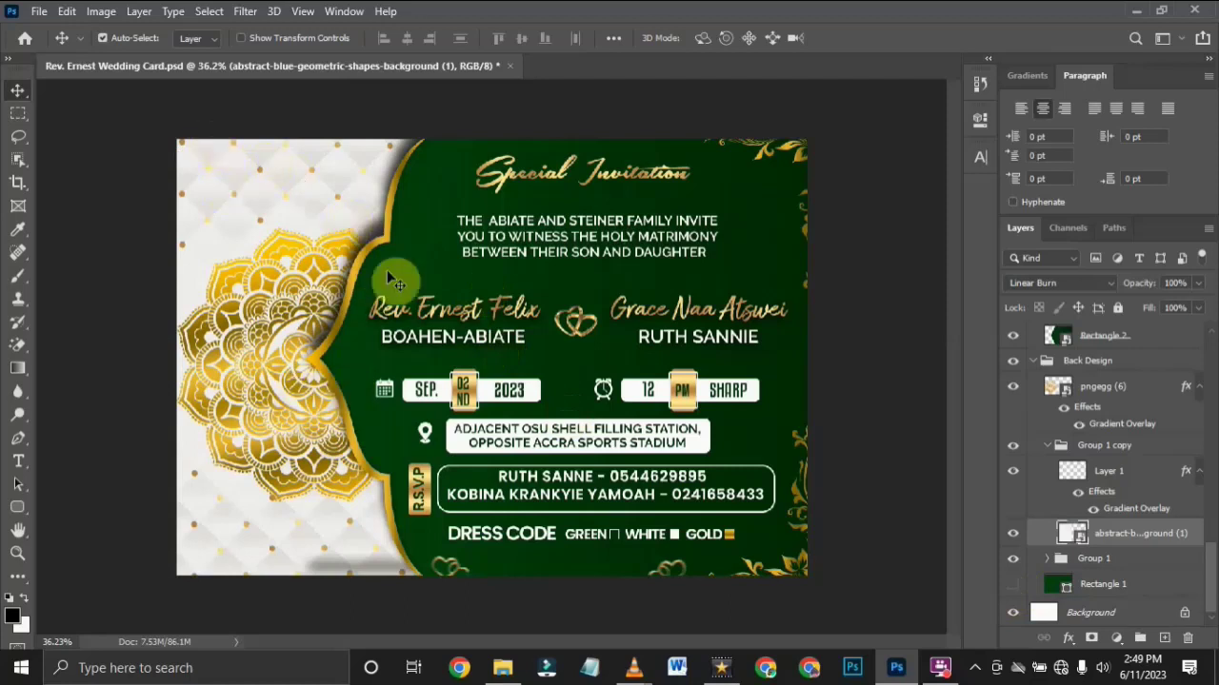
click(1012, 584)
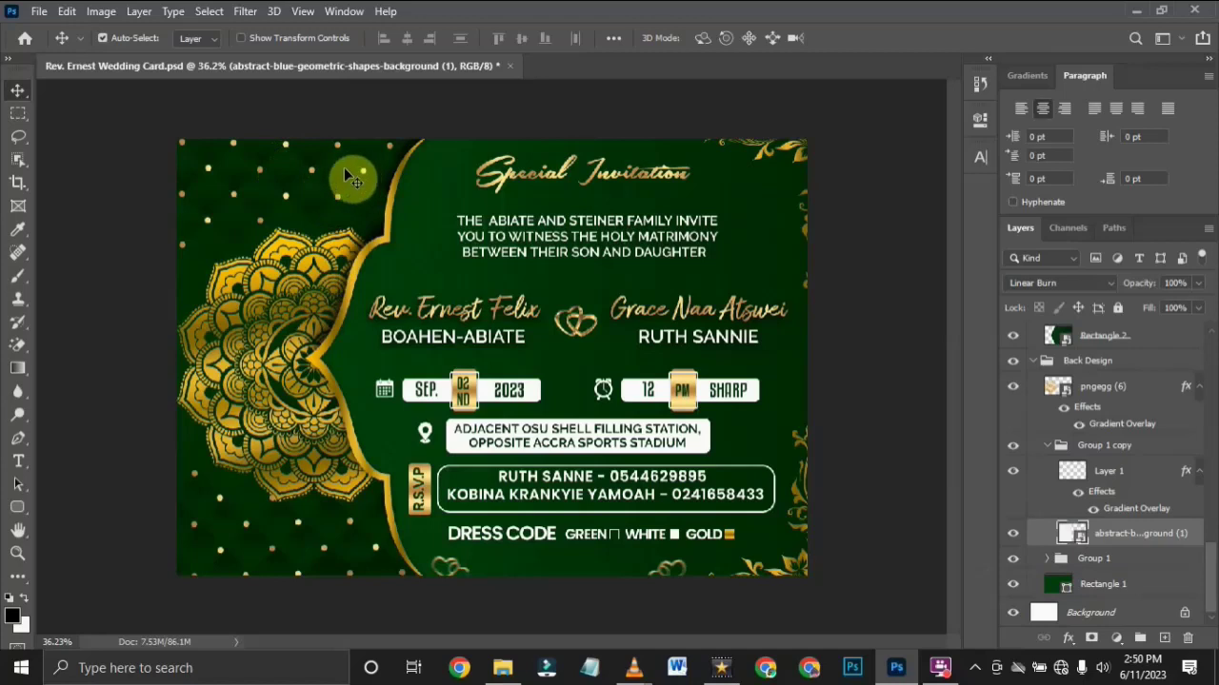
scroll(347, 176, up, 1)
scroll(352, 177, down, 1)
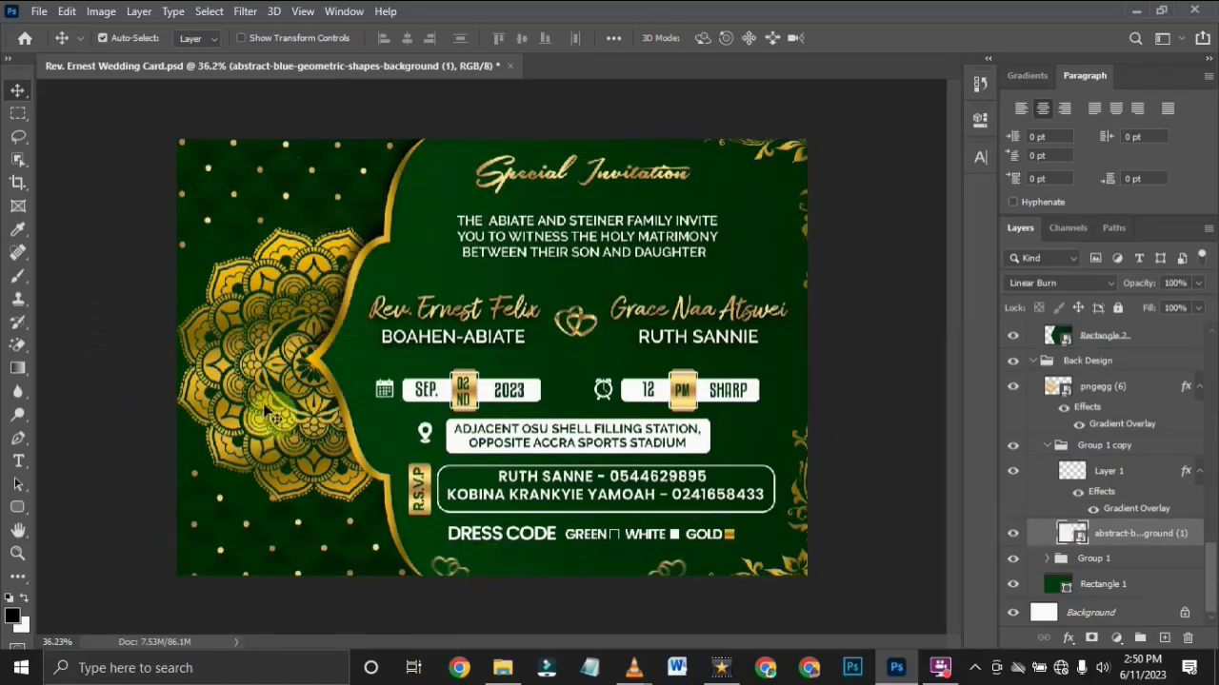
In File Explorer, browse the phone storage, then D:\Corel Files\Wedding Invitation Cards
click(503, 667)
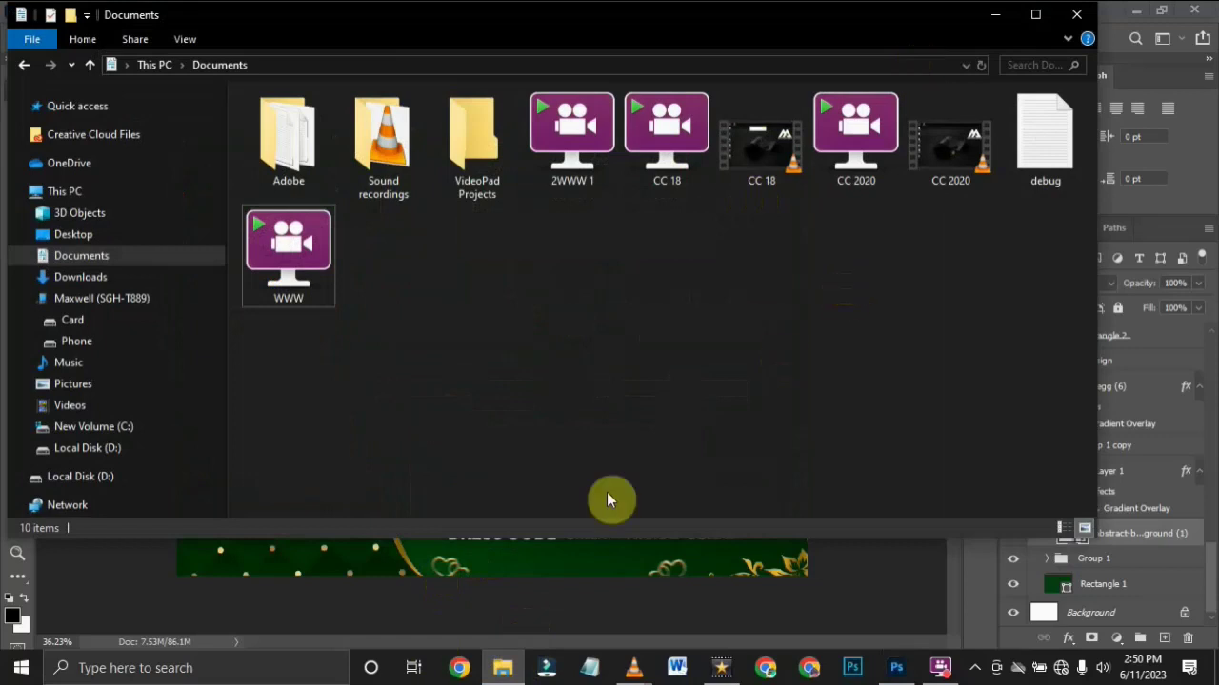
click(141, 302)
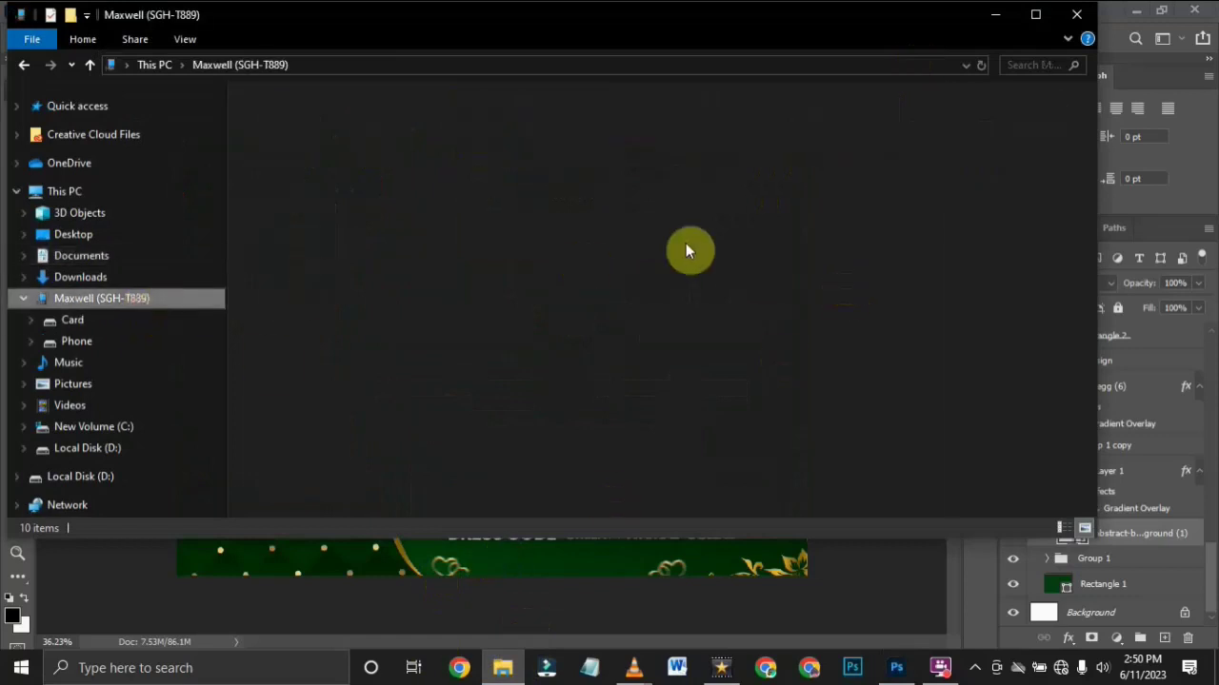
double_click(631, 122)
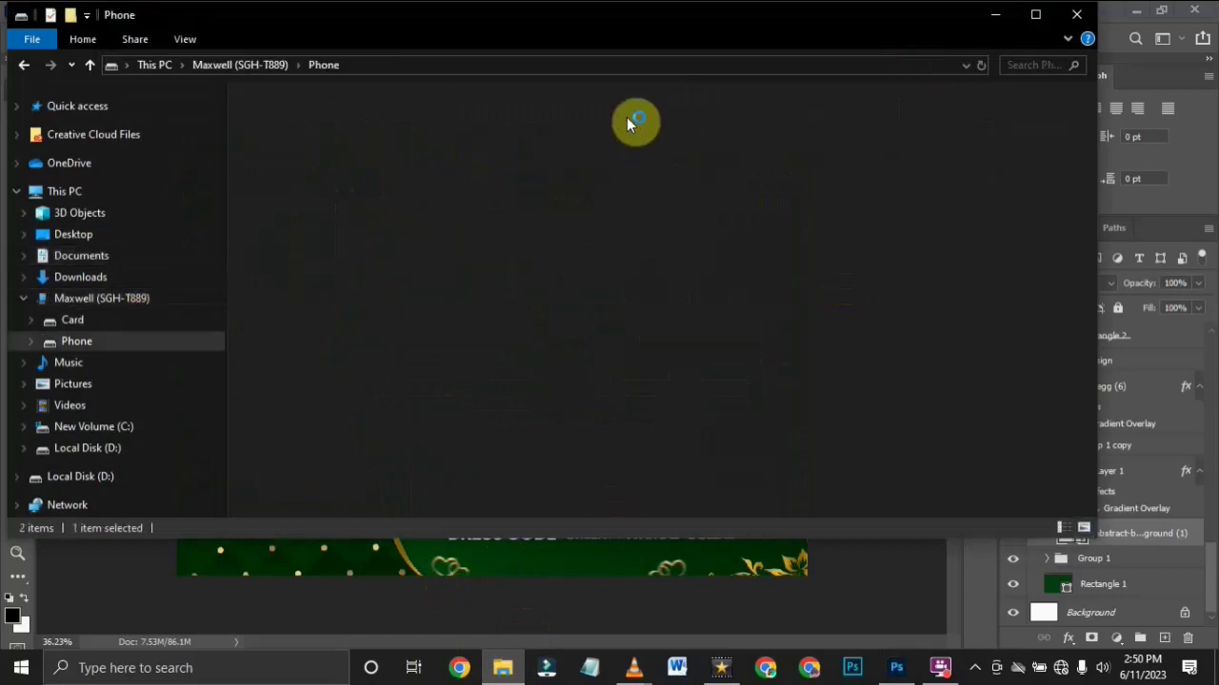
click(118, 476)
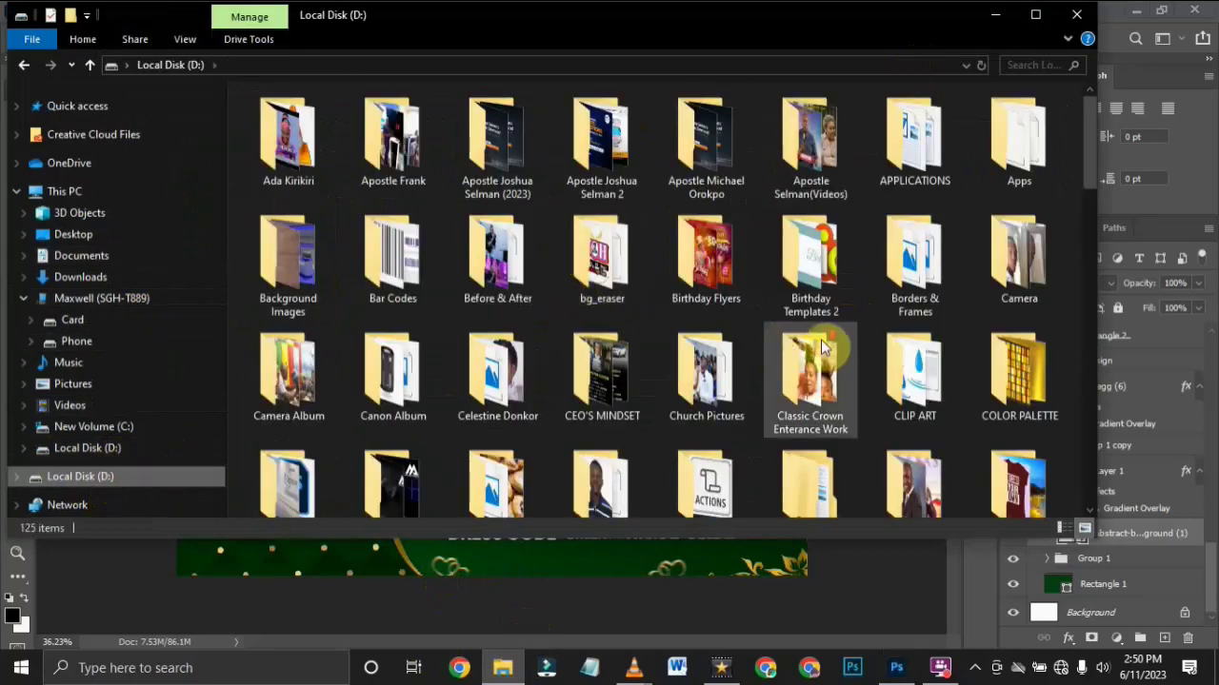
scroll(787, 349, down, 2)
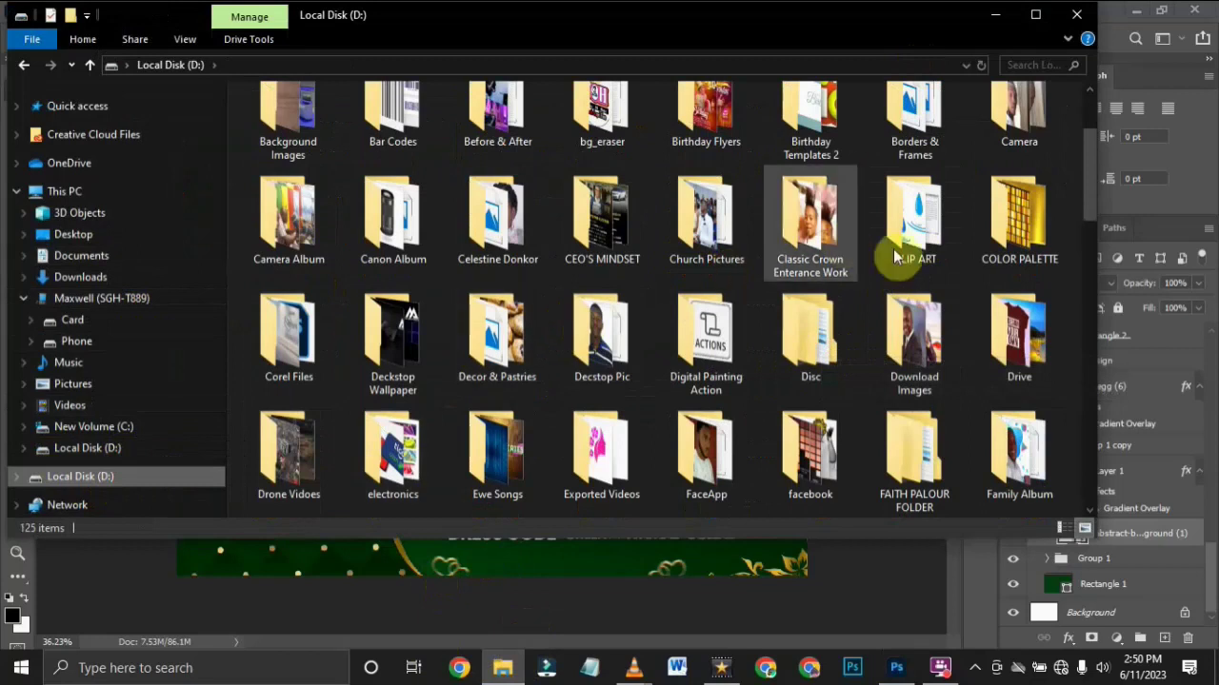
double_click(295, 340)
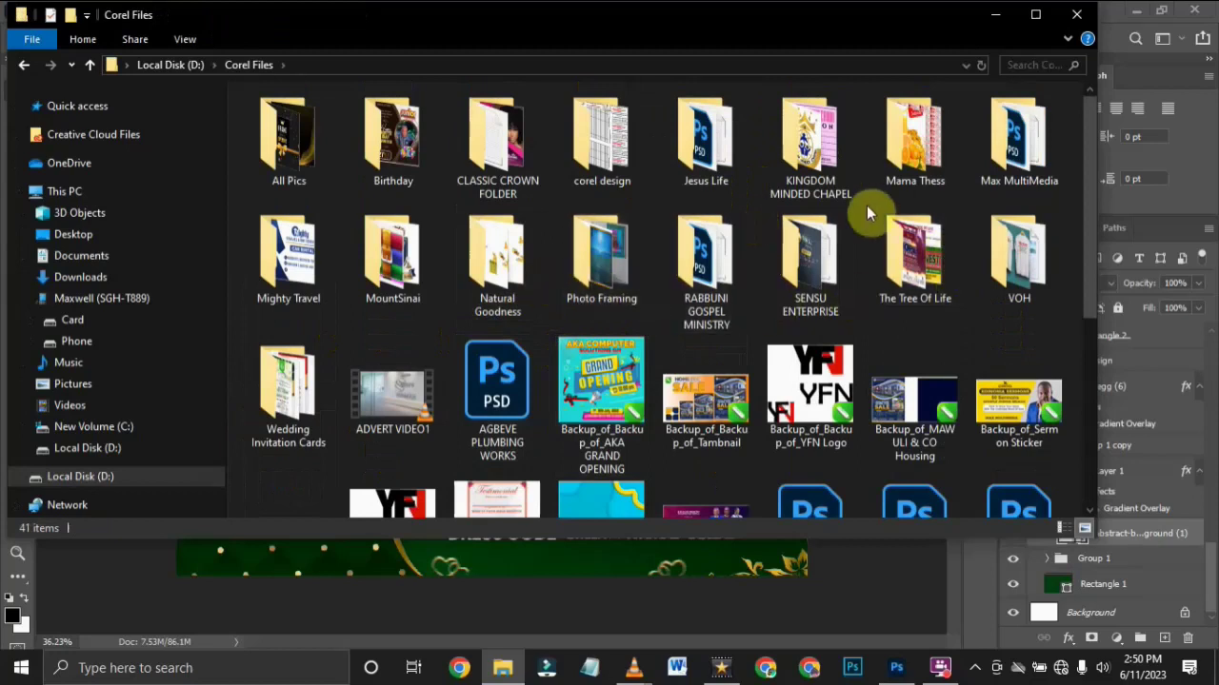
click(296, 406)
double_click(295, 406)
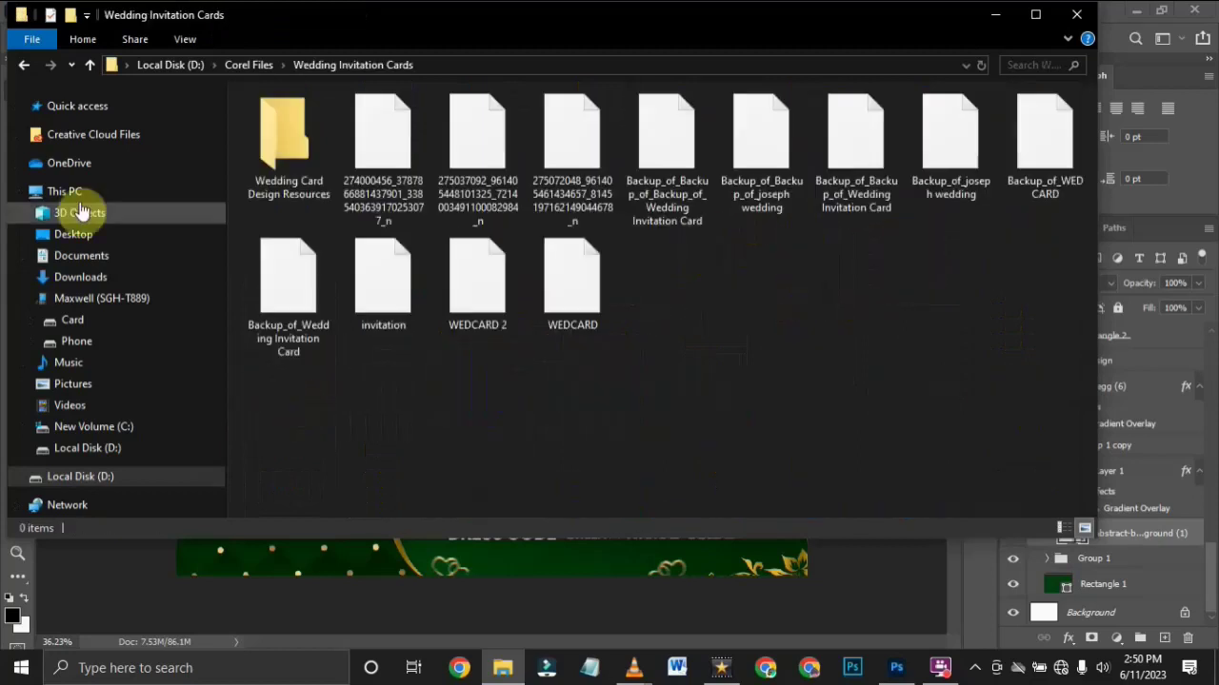
Go back to Local Disk (D:), open Images > Wedding Card Design Resources, then minimize Explorer
click(26, 65)
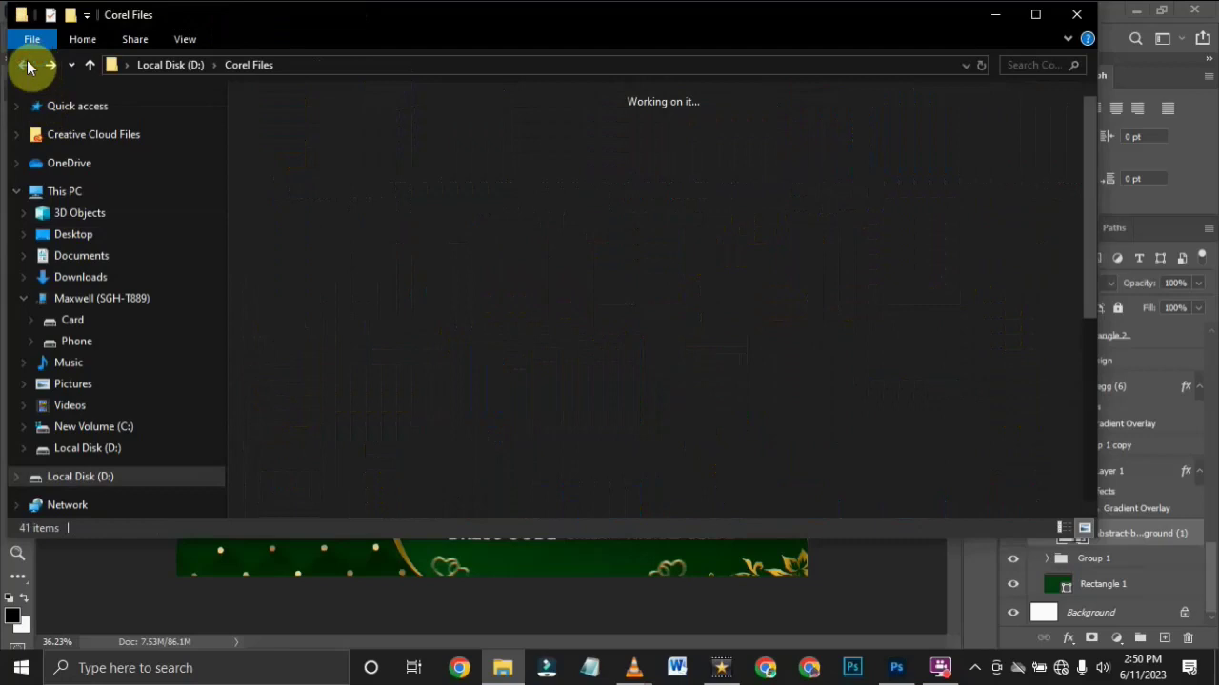
click(26, 65)
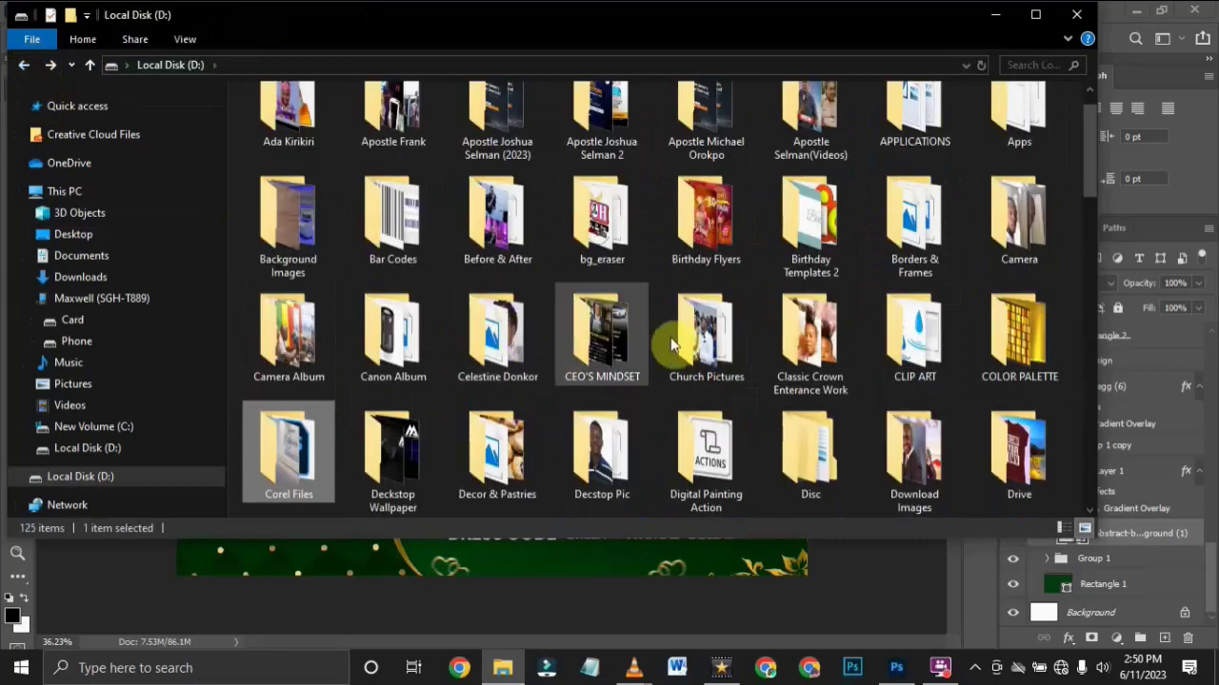
scroll(667, 338, down, 5)
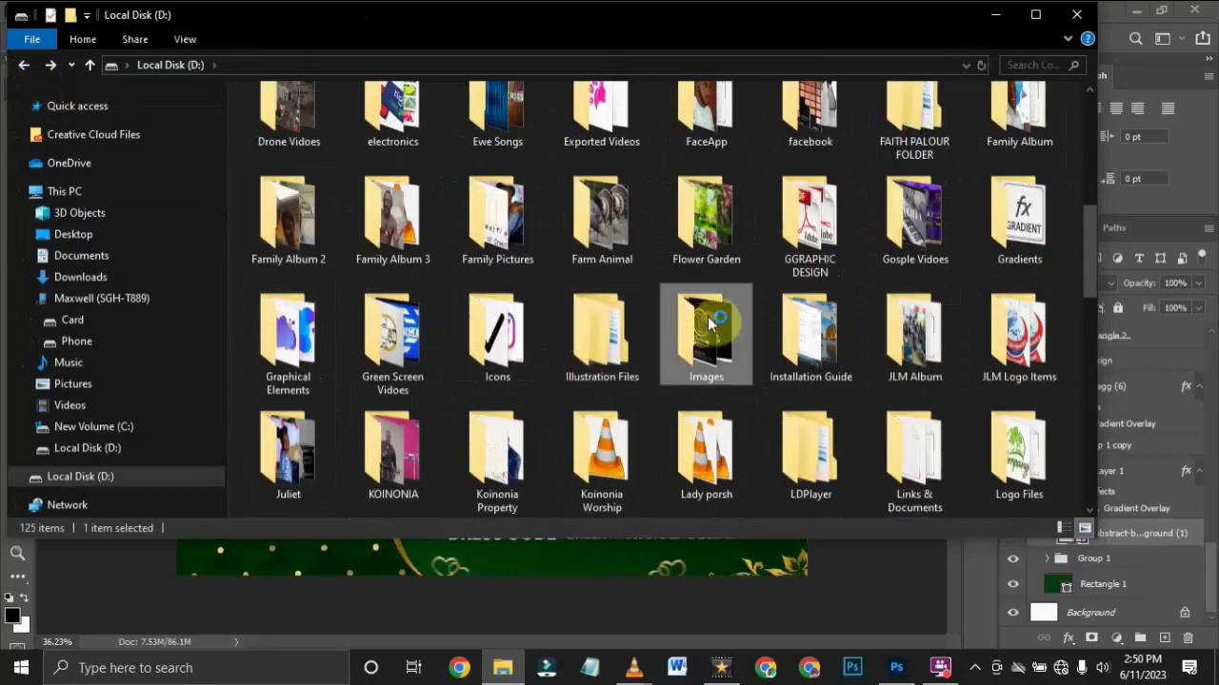
double_click(707, 326)
scroll(818, 297, down, 5)
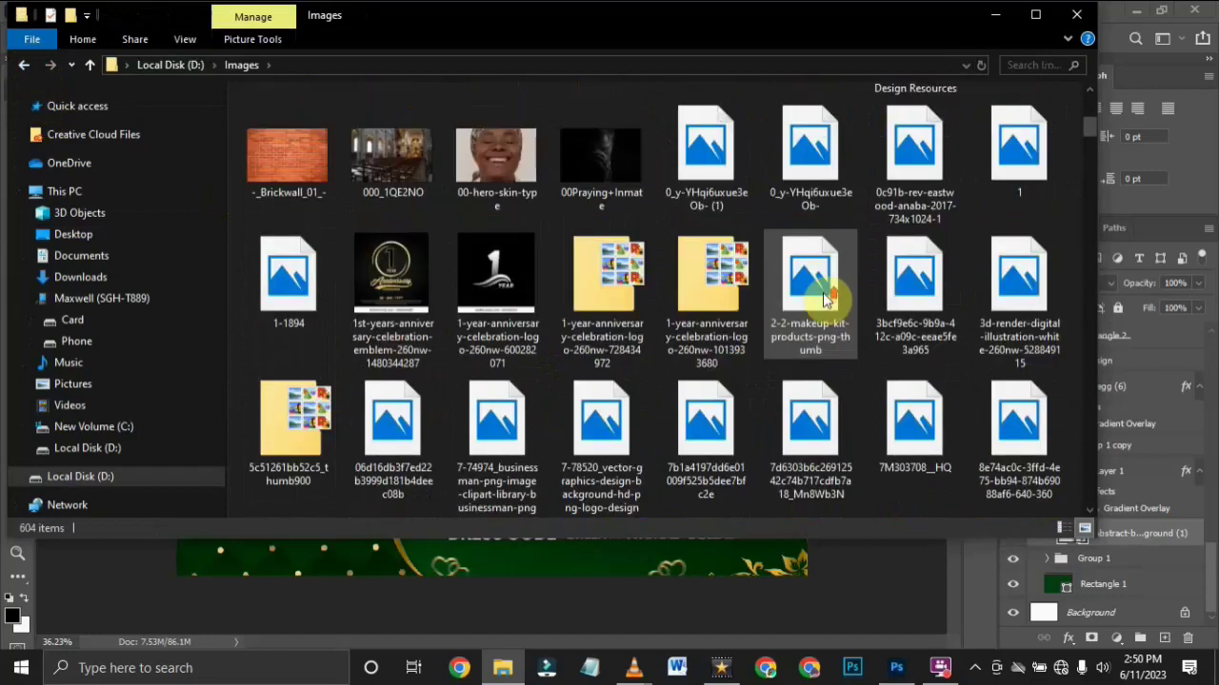
scroll(823, 286, up, 3)
double_click(926, 276)
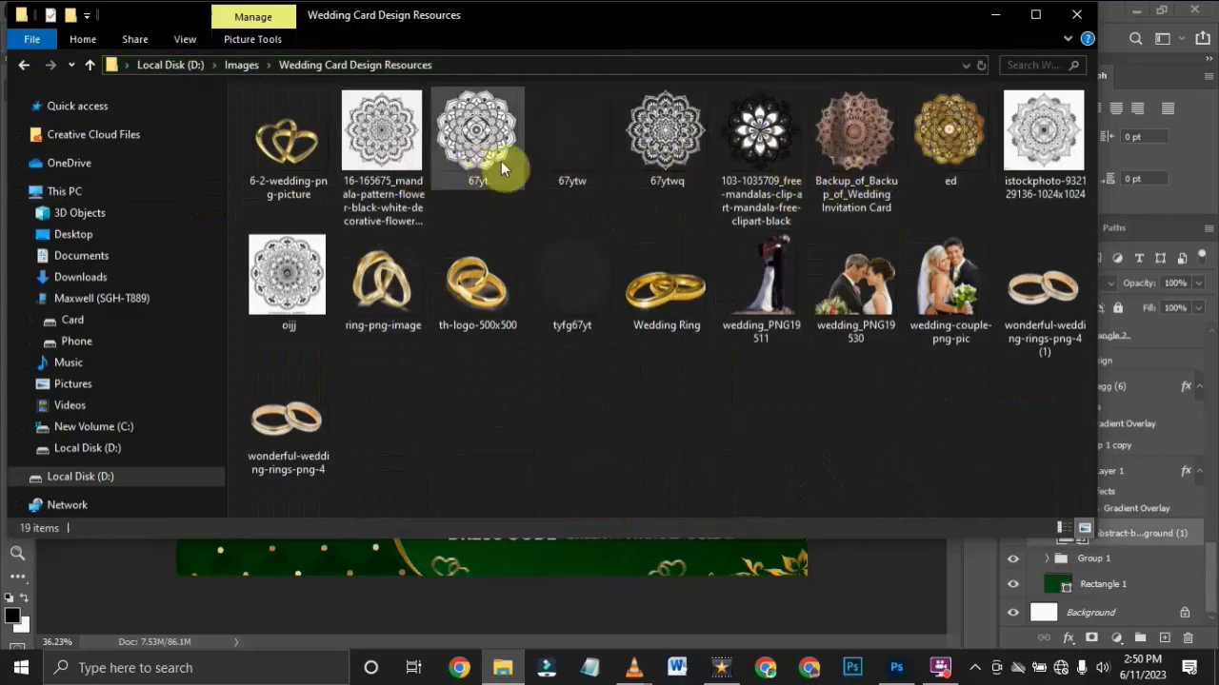
click(996, 15)
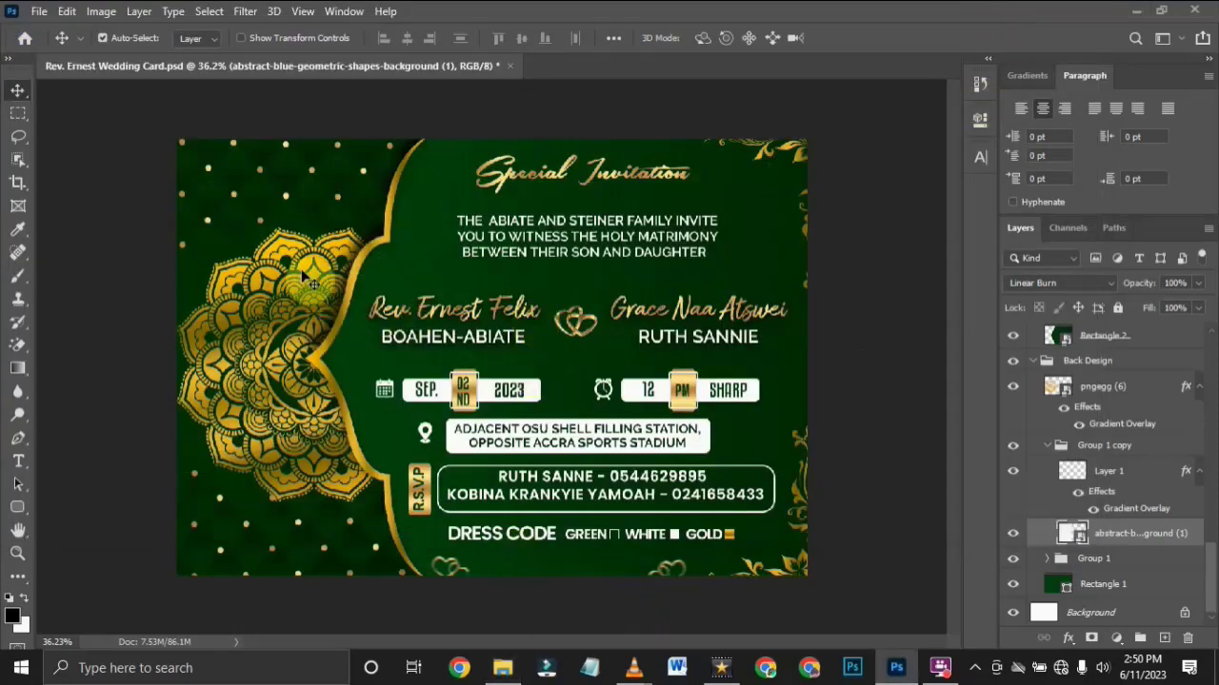
scroll(295, 187, up, 1)
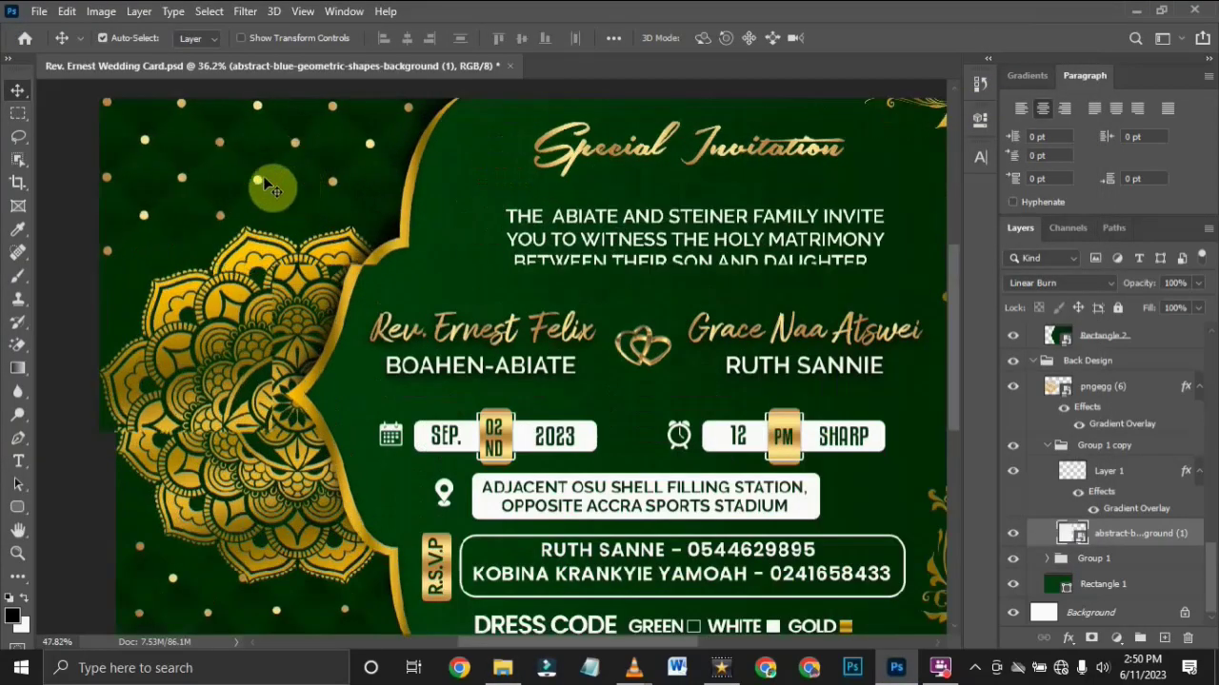
scroll(252, 180, up, 2)
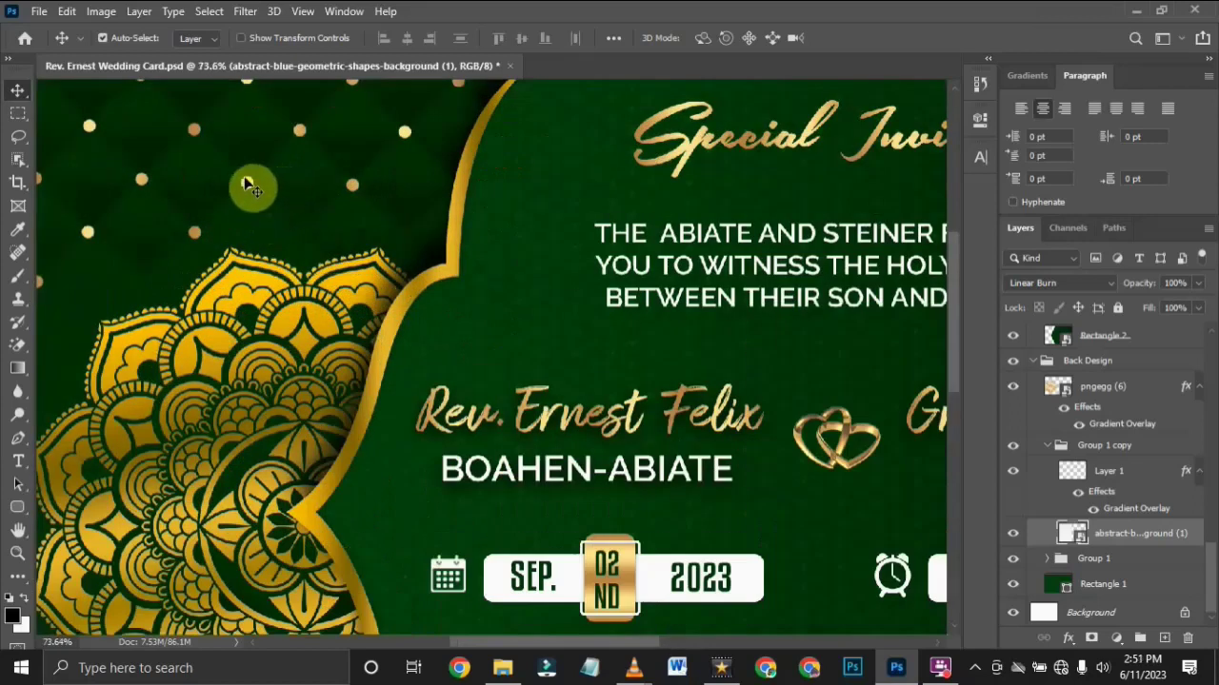
scroll(295, 155, down, 3)
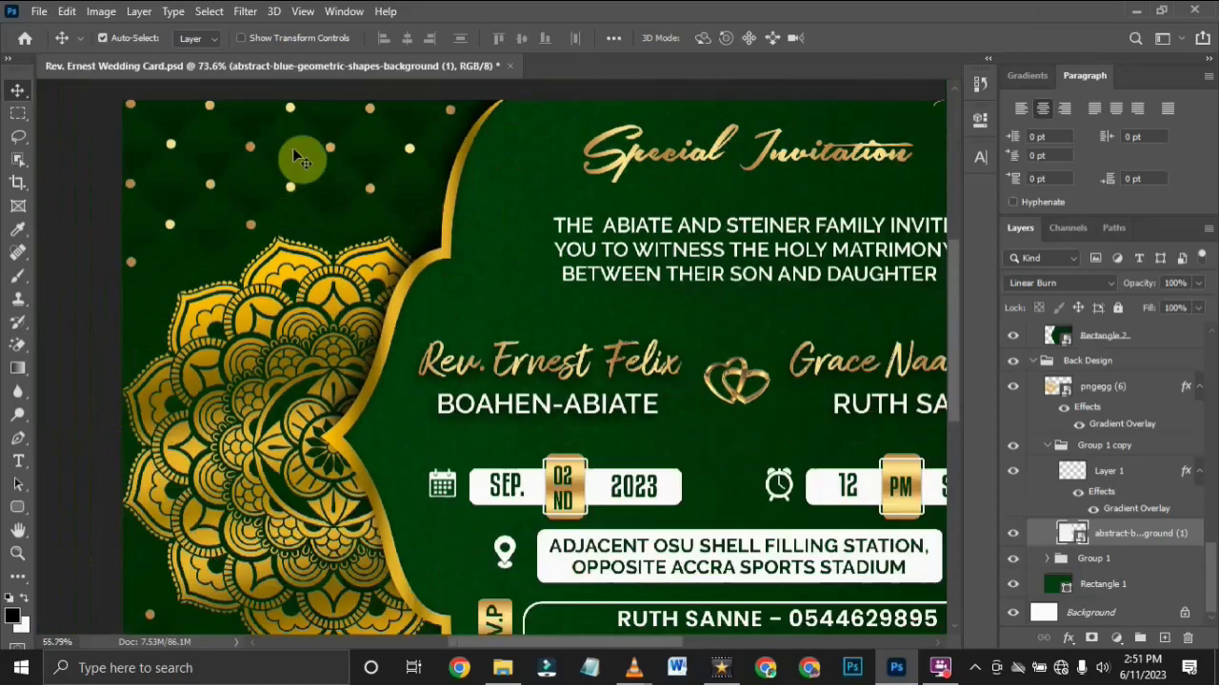
scroll(229, 160, up, 2)
scroll(228, 160, up, 2)
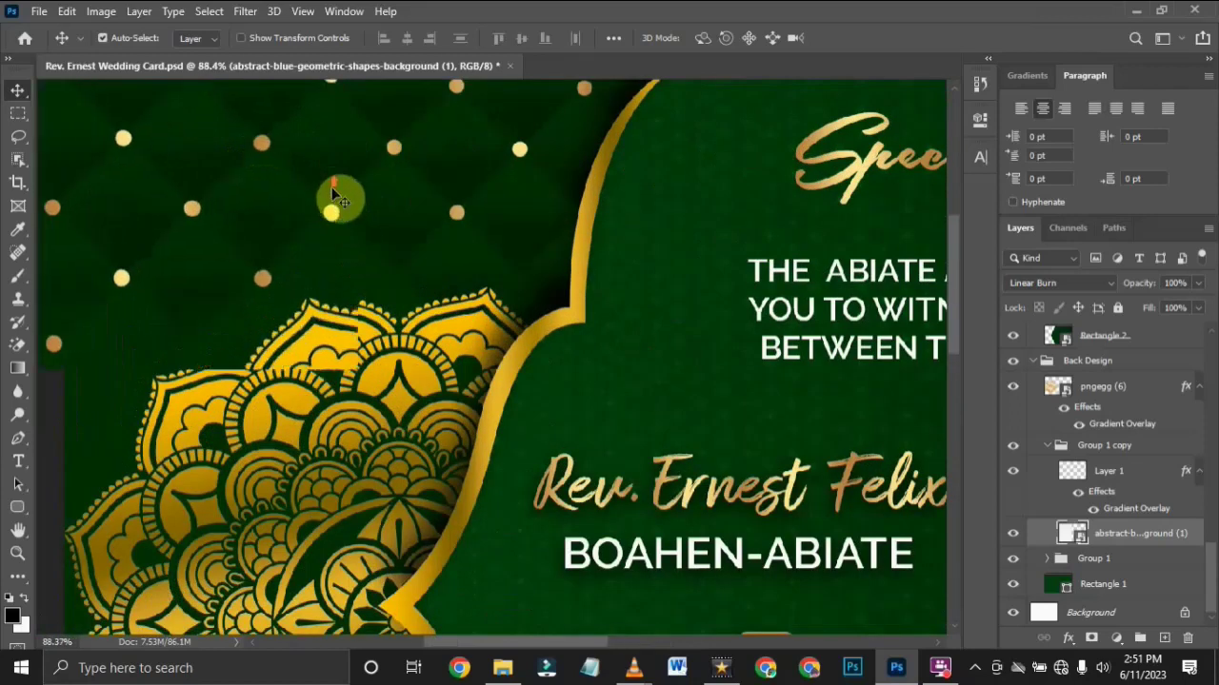
scroll(329, 196, up, 1)
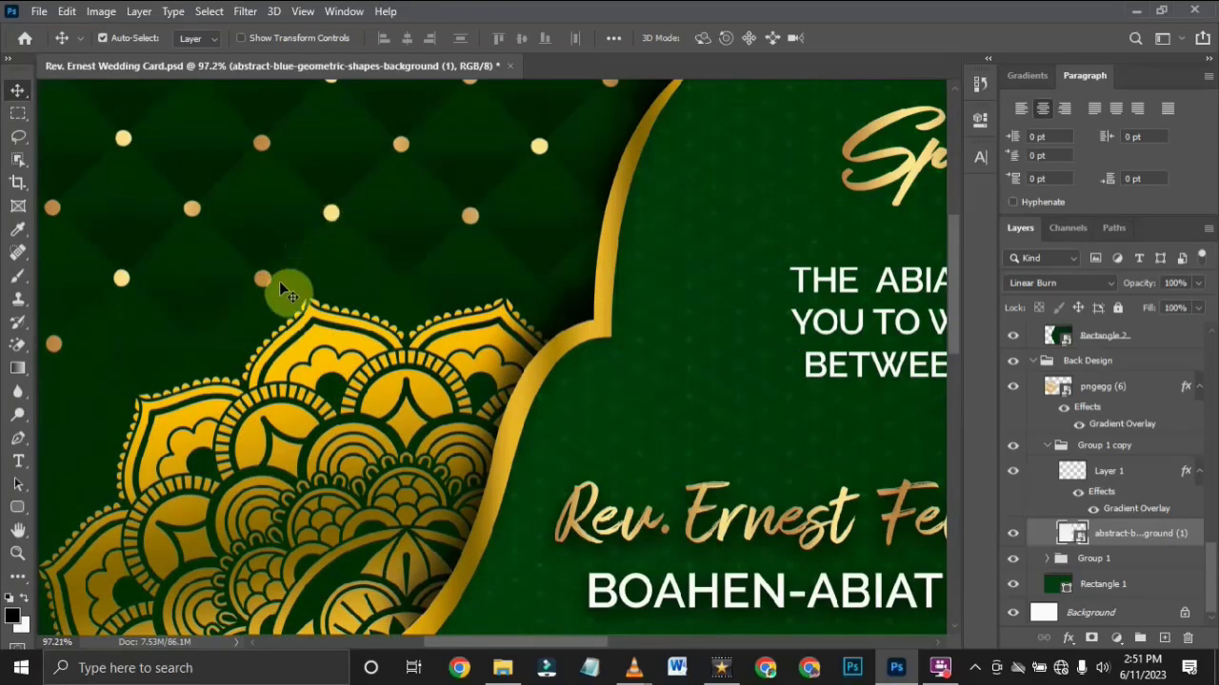
click(19, 509)
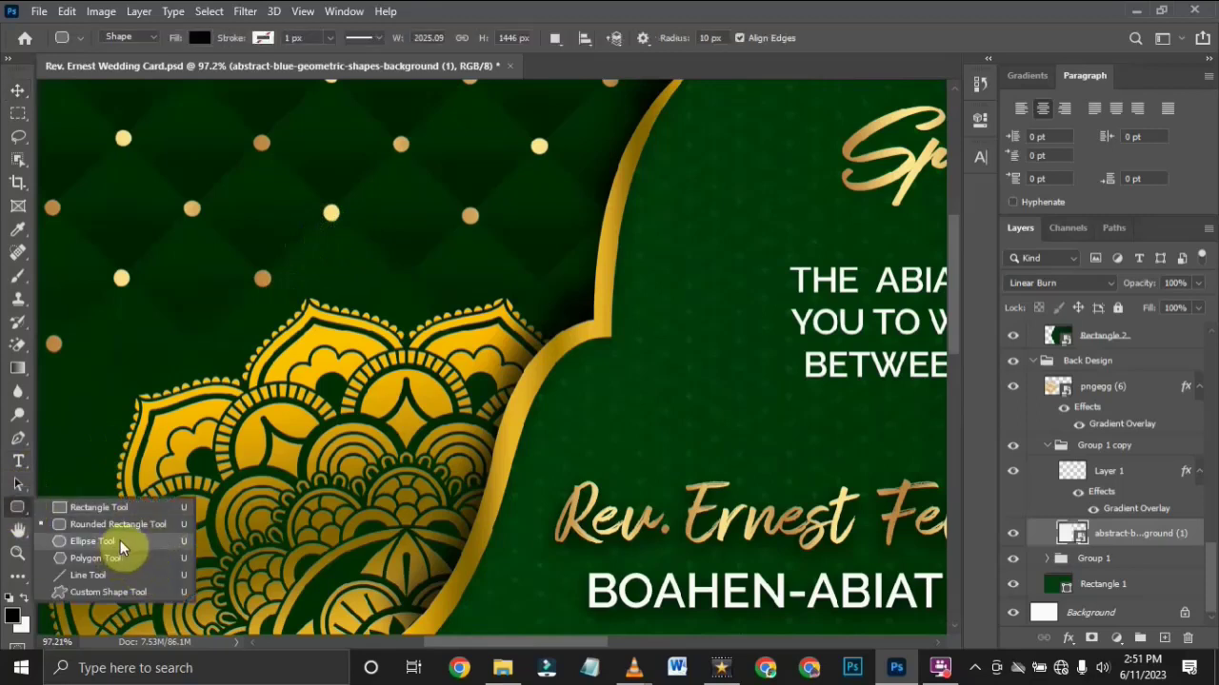
click(14, 96)
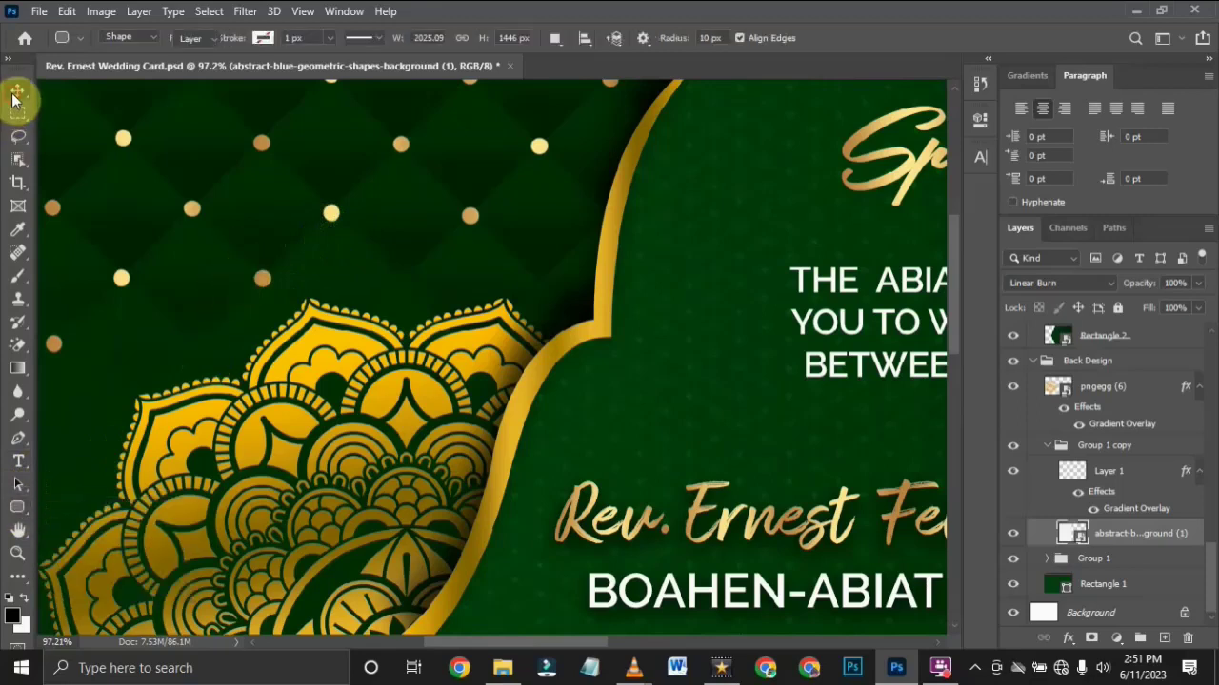
scroll(308, 274, down, 2)
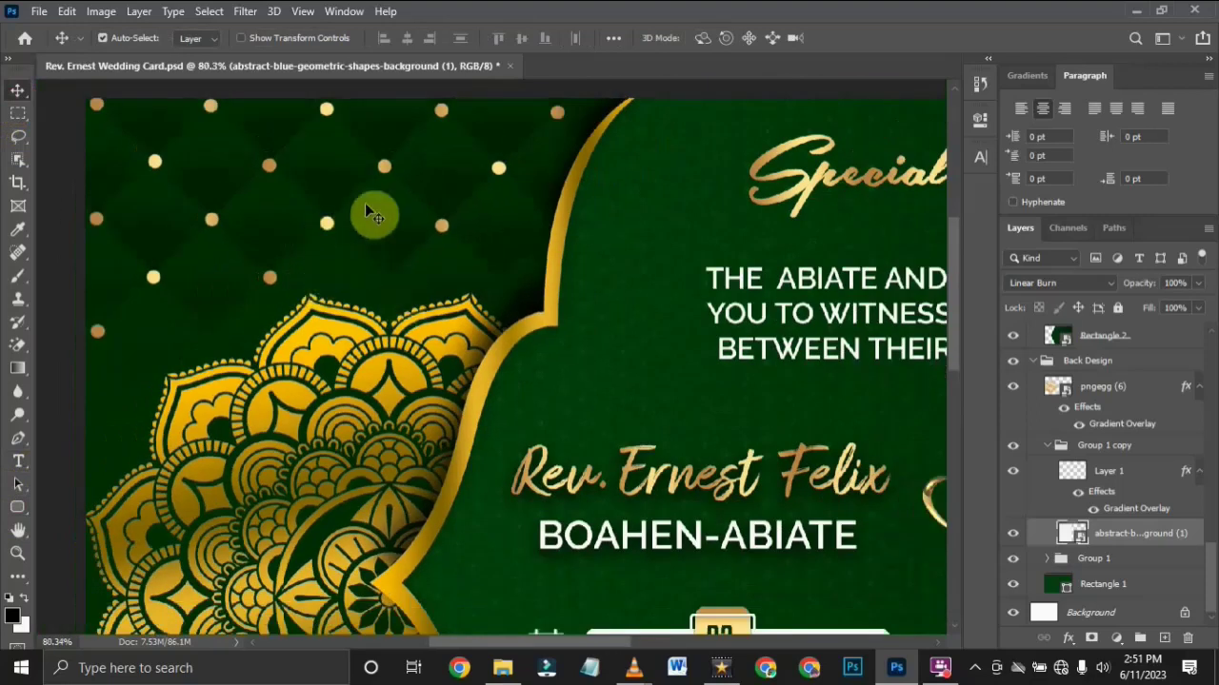
scroll(388, 211, down, 1)
scroll(327, 188, up, 1)
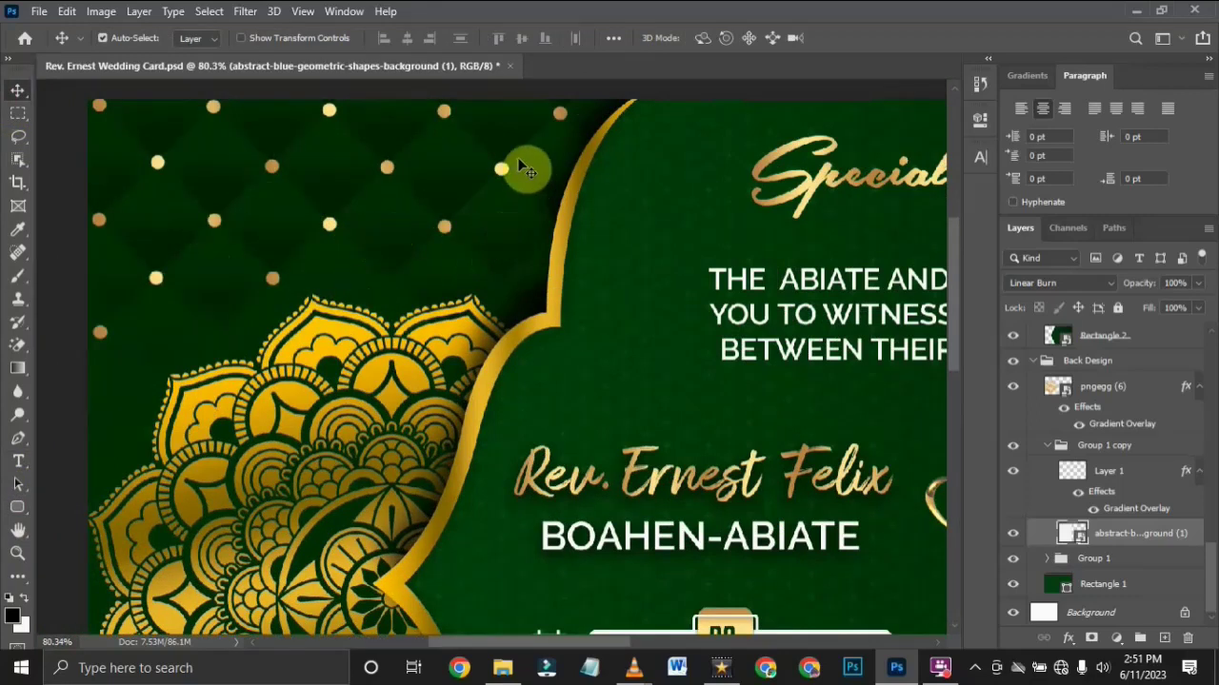
scroll(383, 232, down, 3)
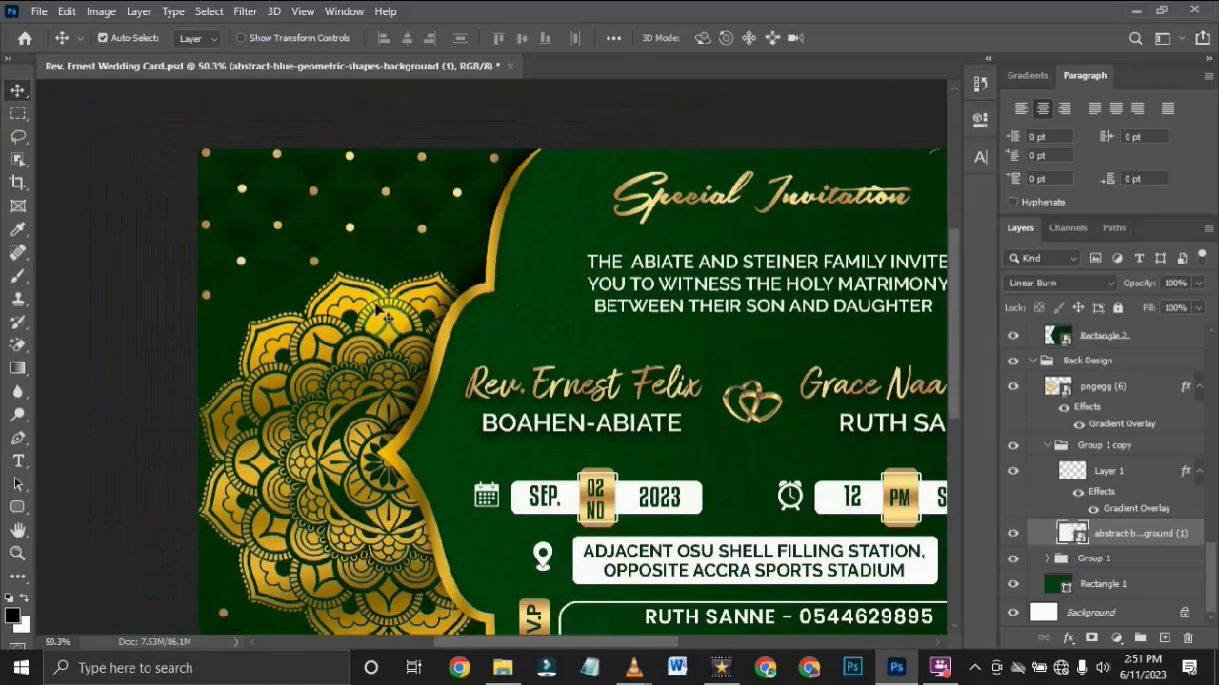
Nudge the gold dots pattern (Layer 1) slightly, zoom out, and select the mandala layer pngegg (6)
mouse_move(353, 236)
mouse_down()
mouse_move(362, 207)
mouse_move(362, 221)
mouse_move(349, 196)
mouse_move(359, 240)
mouse_up()
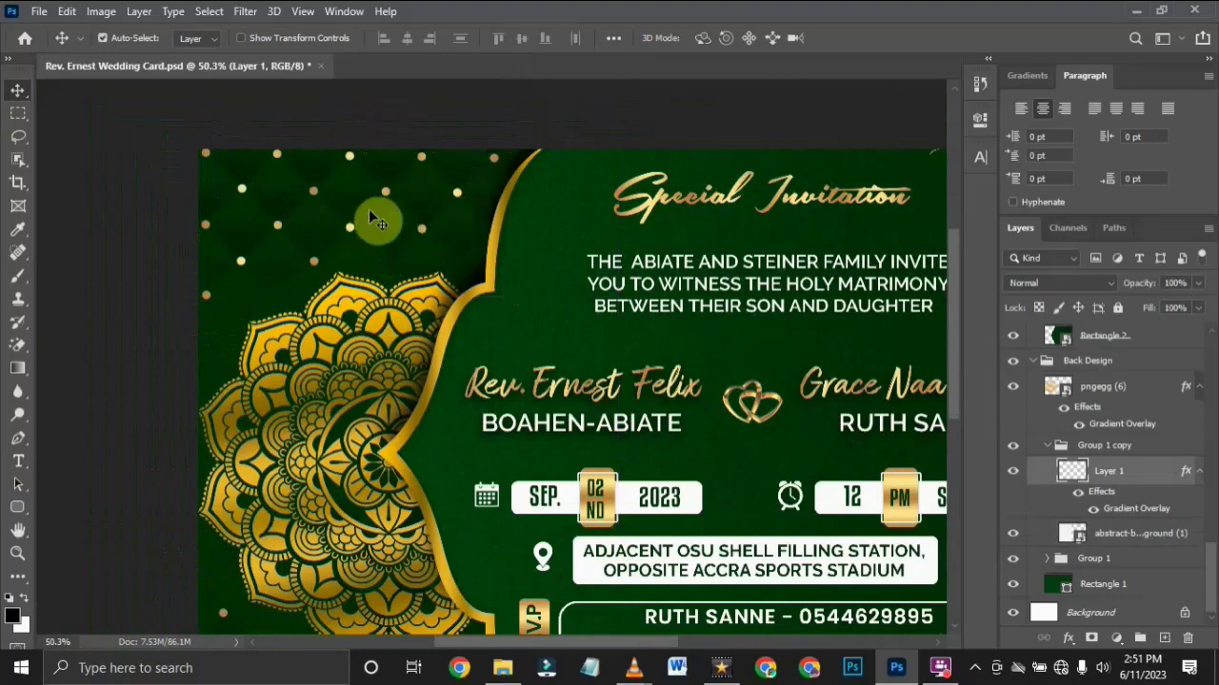
scroll(369, 209, down, 2)
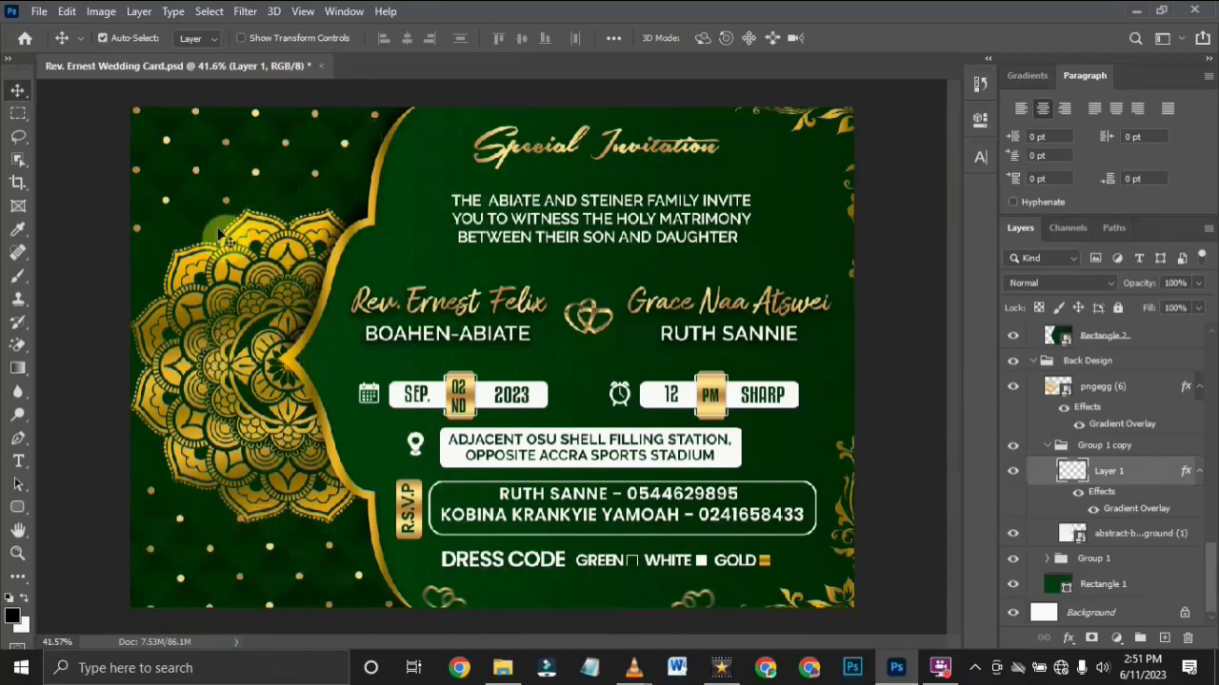
click(267, 238)
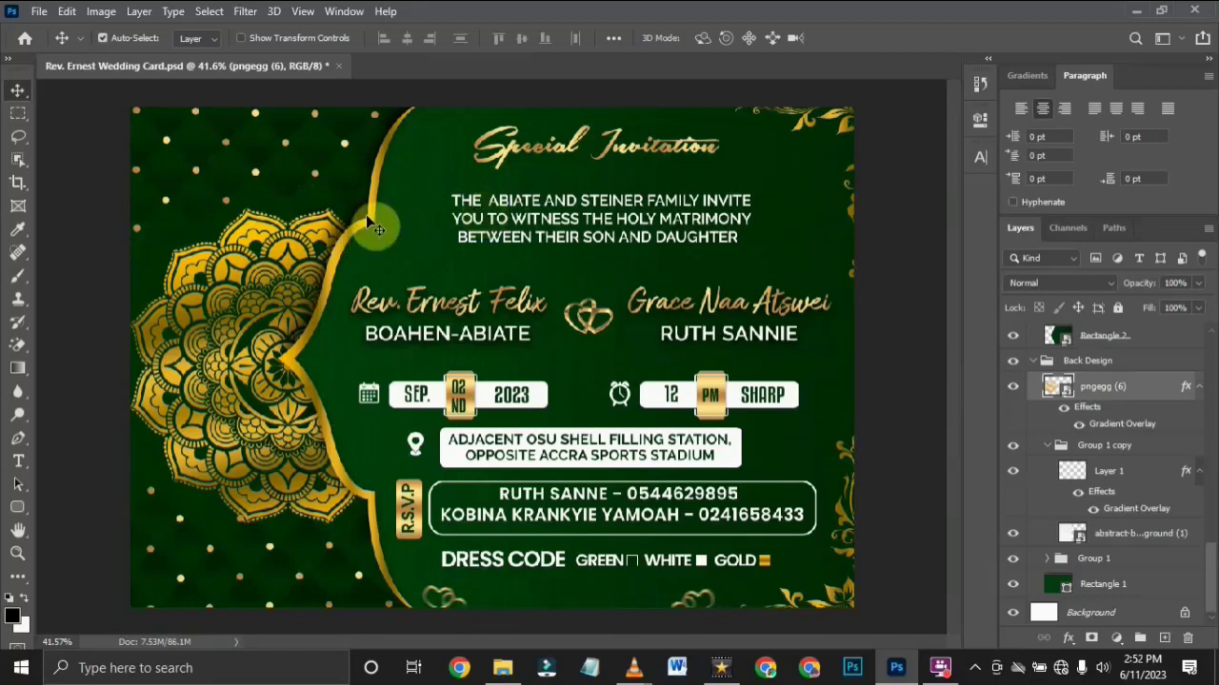
drag(366, 221, 333, 231)
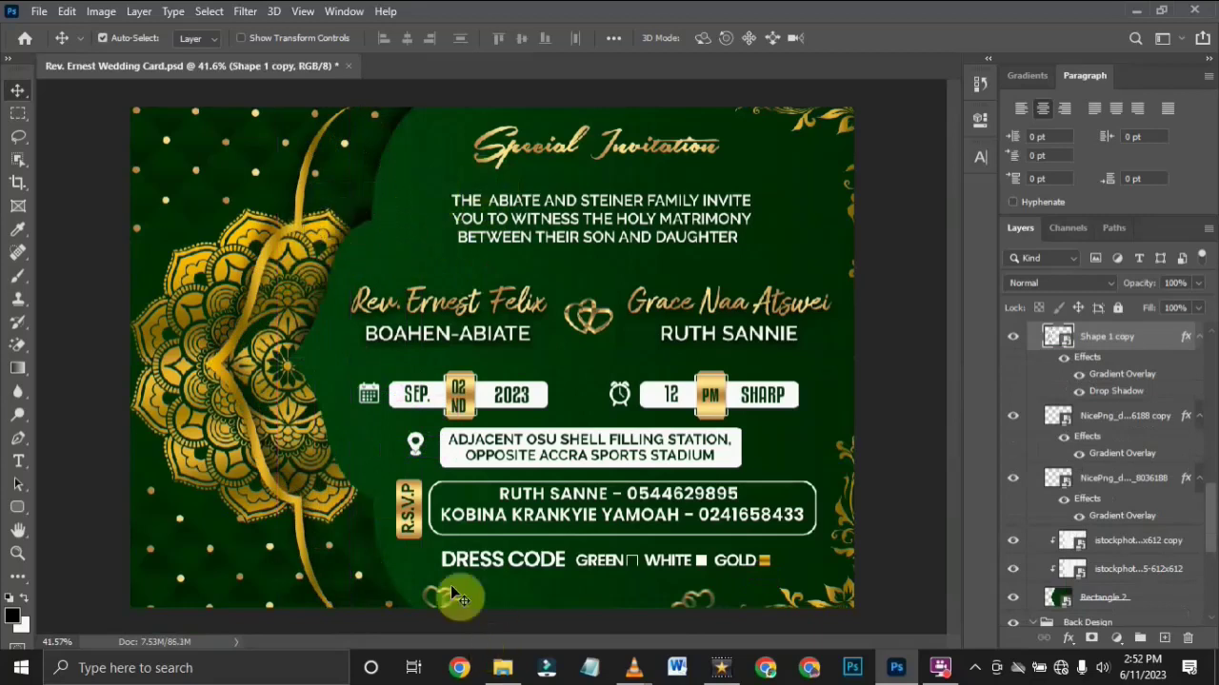
drag(366, 290, 433, 285)
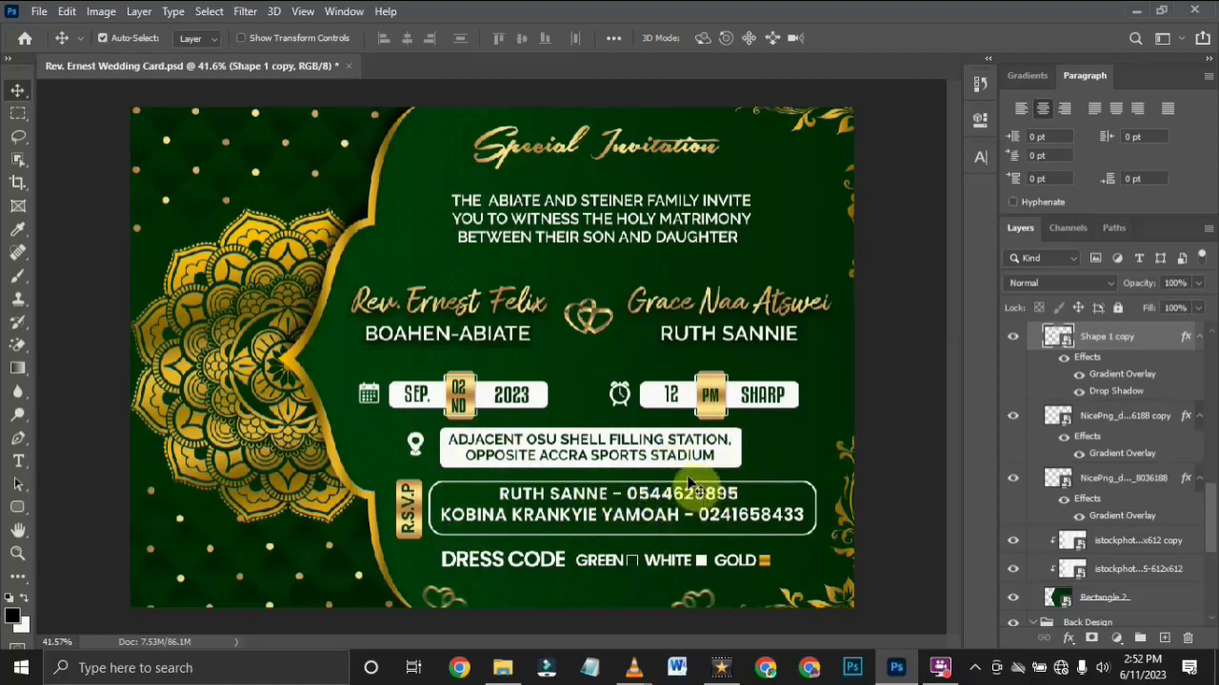
scroll(614, 437, down, 1)
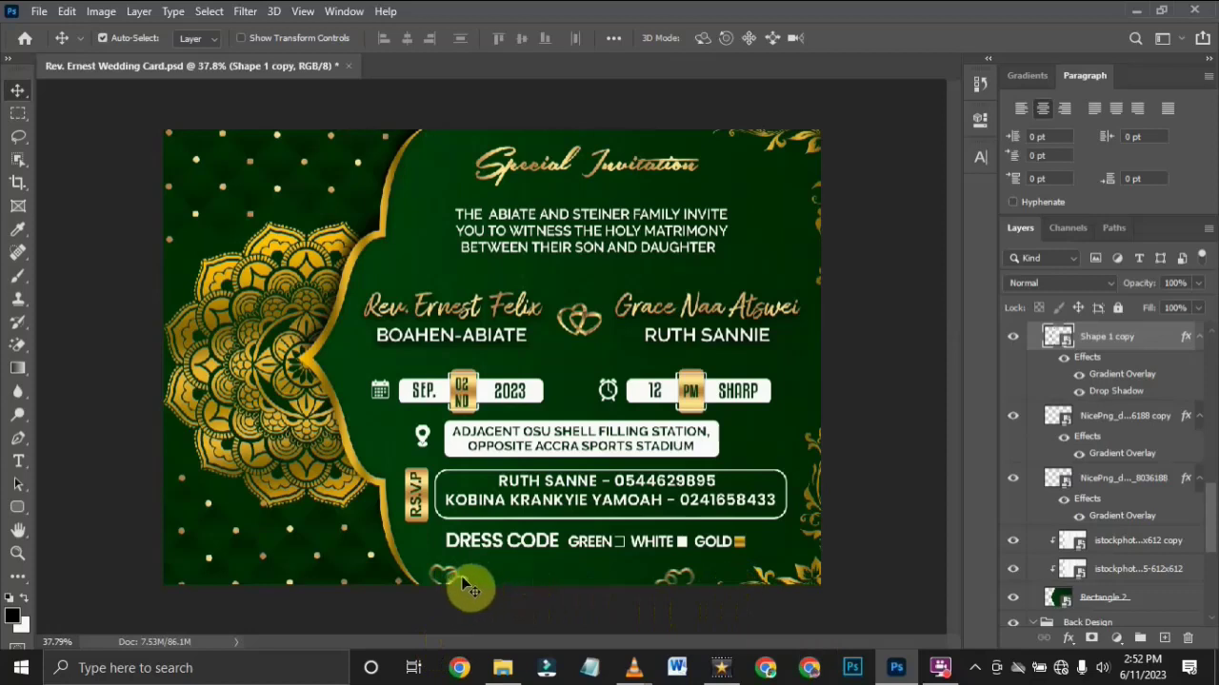
mouse_move(460, 576)
mouse_down()
mouse_move(454, 544)
mouse_move(462, 572)
mouse_up()
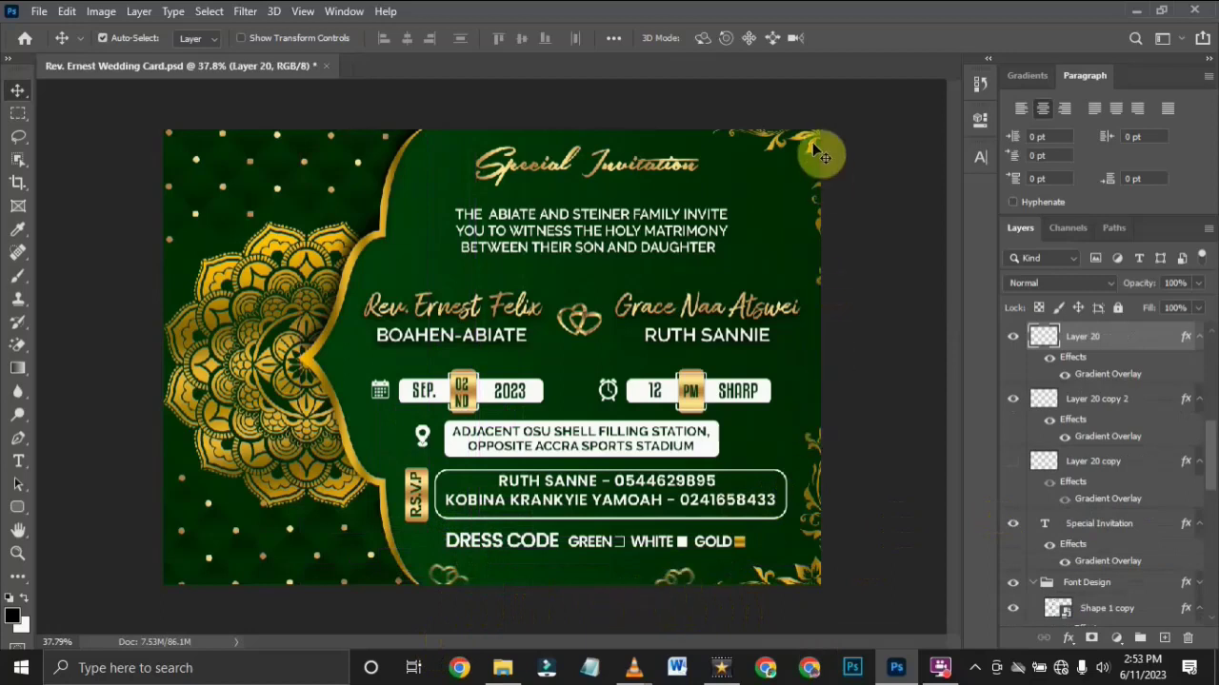
drag(824, 155, 752, 154)
key(ctrl+z)
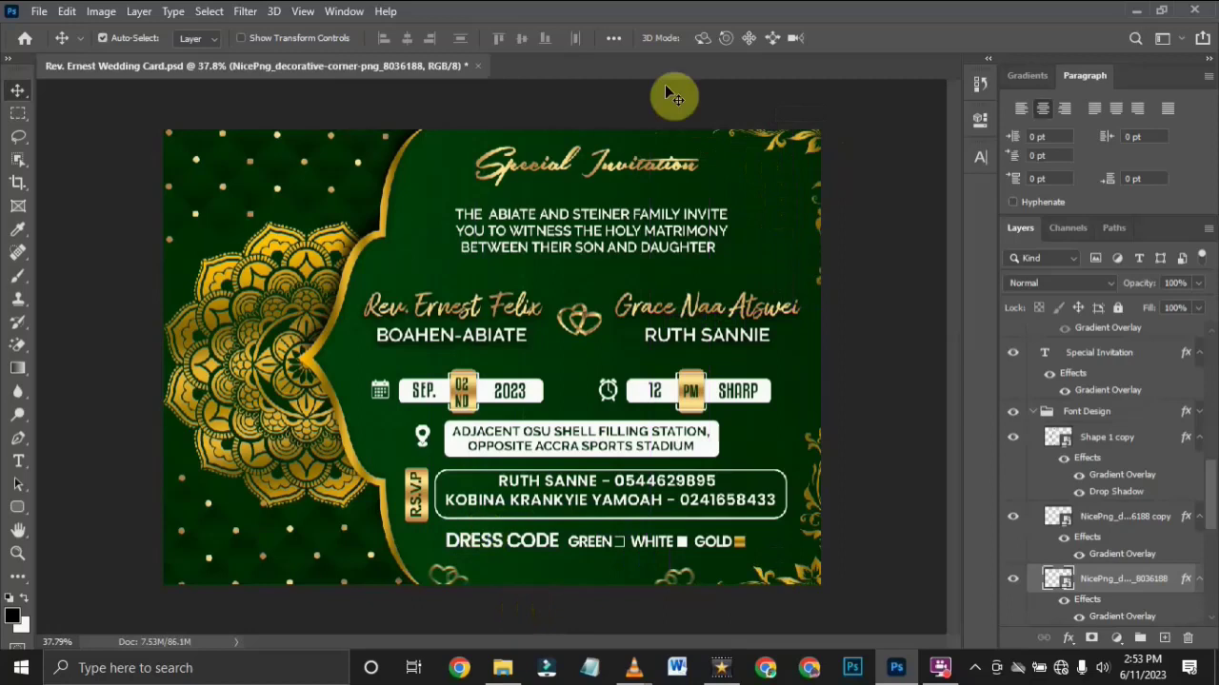